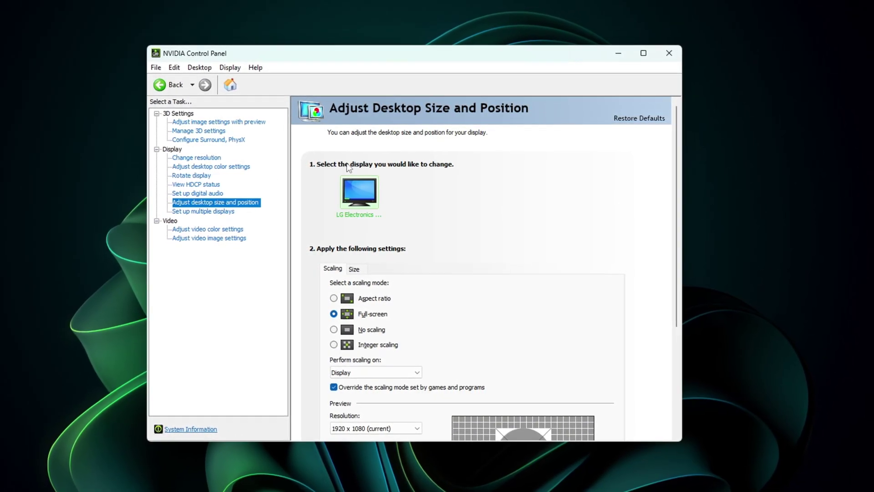
Create a custom resolution with 1280 horizontal pixels and 1080 vertical lines
click(196, 157)
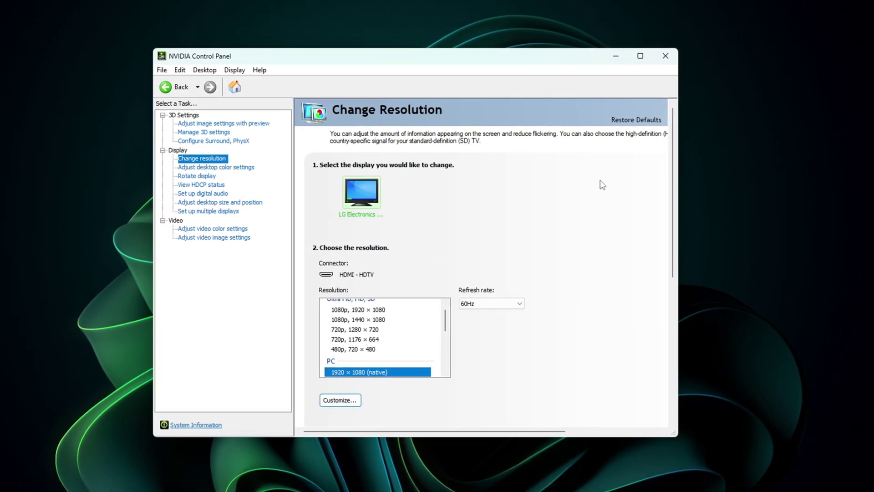
scroll(602, 184, down, 2)
click(340, 355)
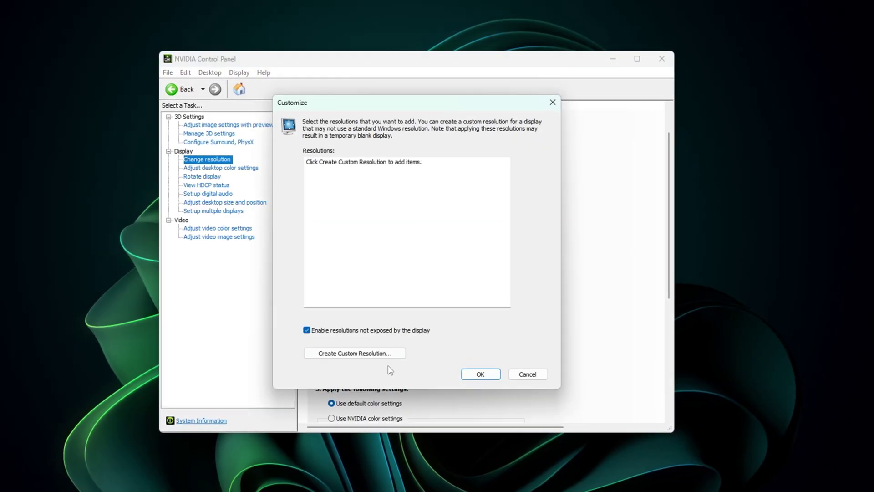
click(384, 354)
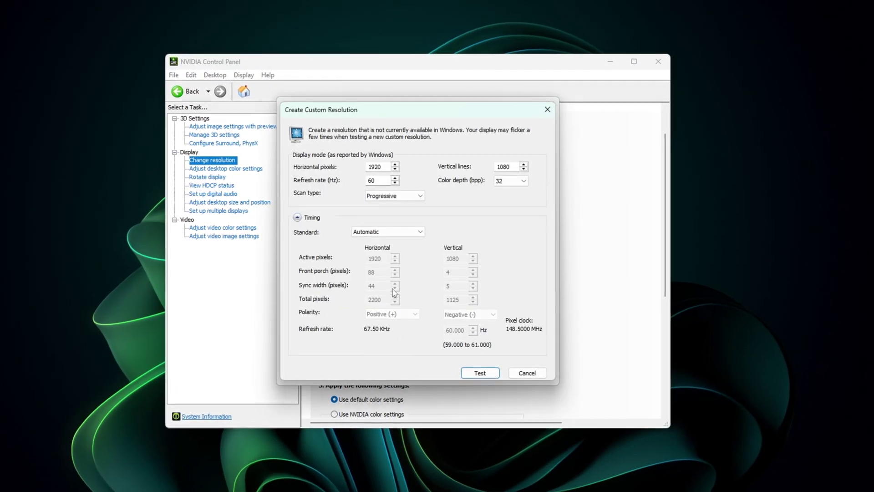
double_click(375, 166)
text(1280)
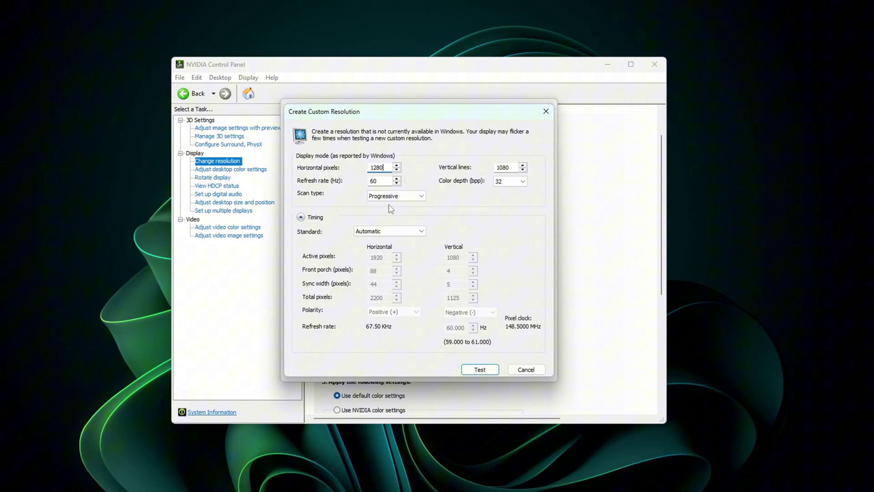
double_click(377, 168)
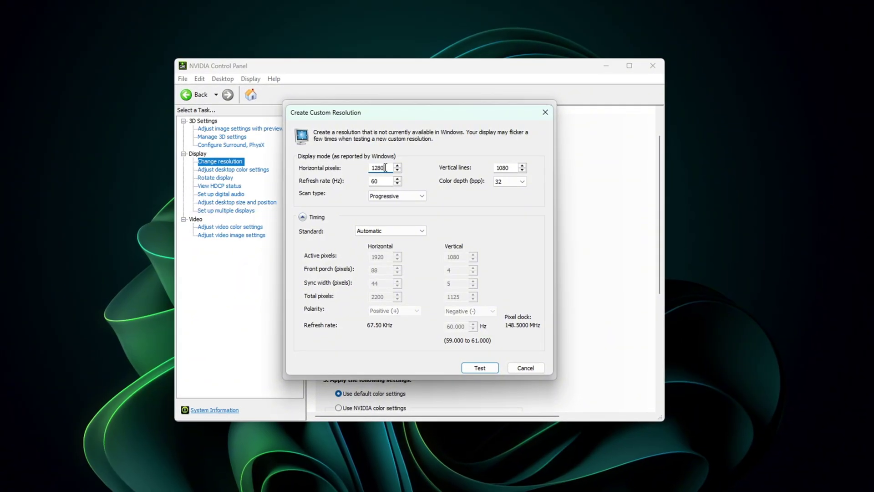
double_click(503, 168)
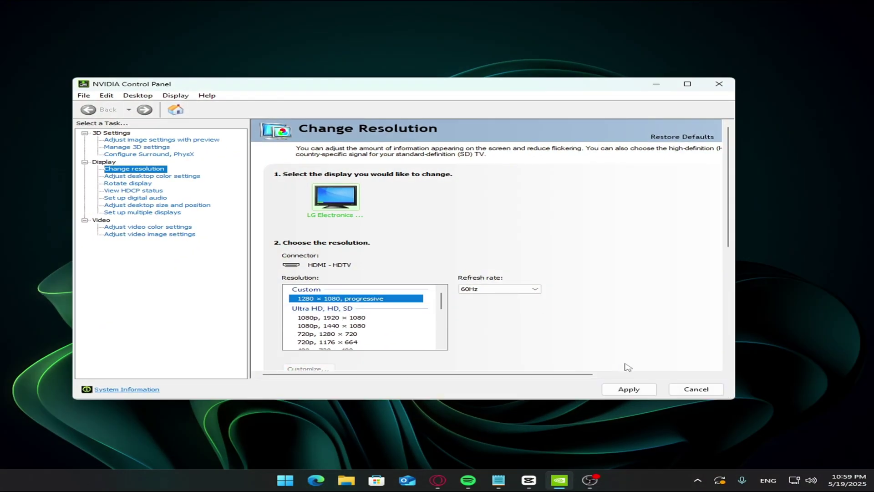
Apply the pending 1280 × 1080 custom resolution change
drag(569, 89, 602, 82)
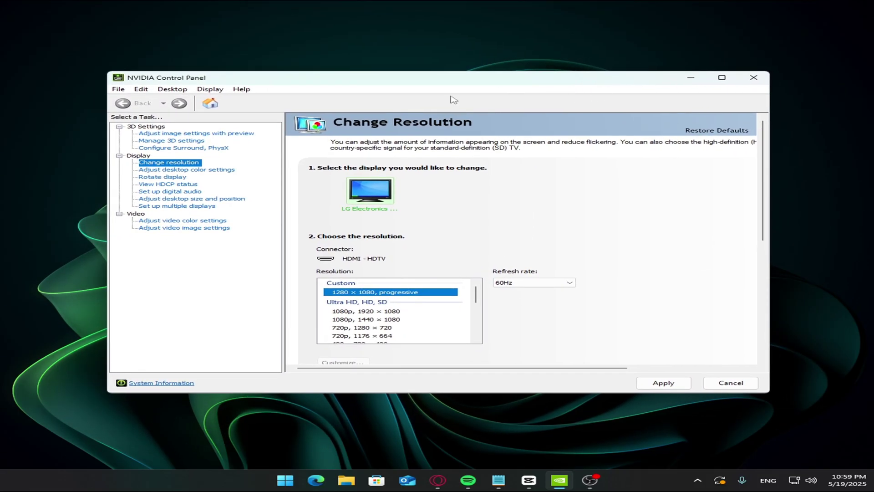
click(171, 169)
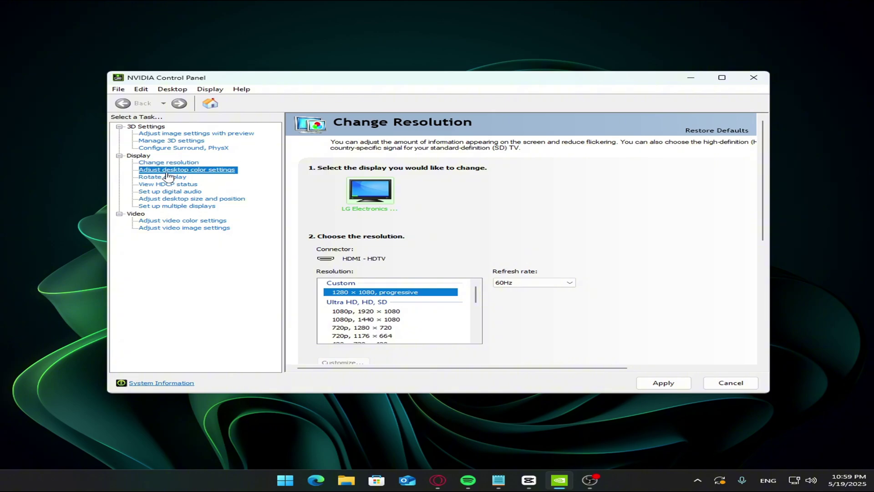
click(190, 220)
click(177, 206)
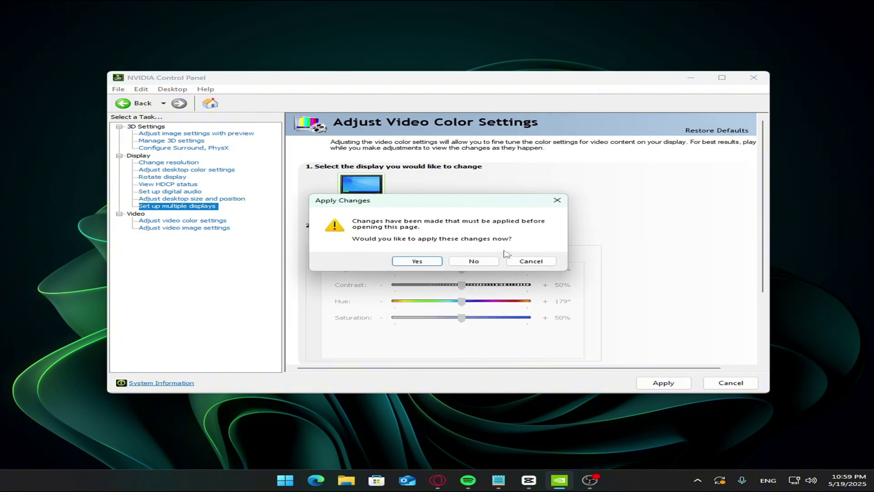
click(531, 261)
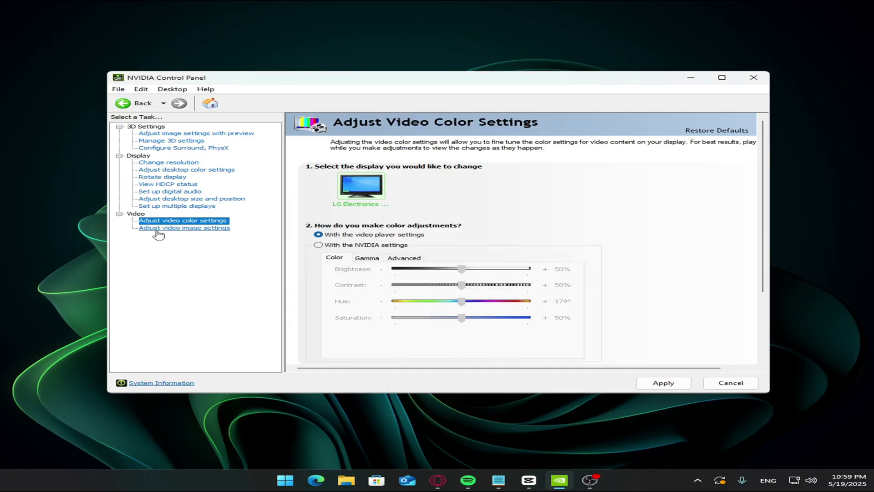
click(191, 199)
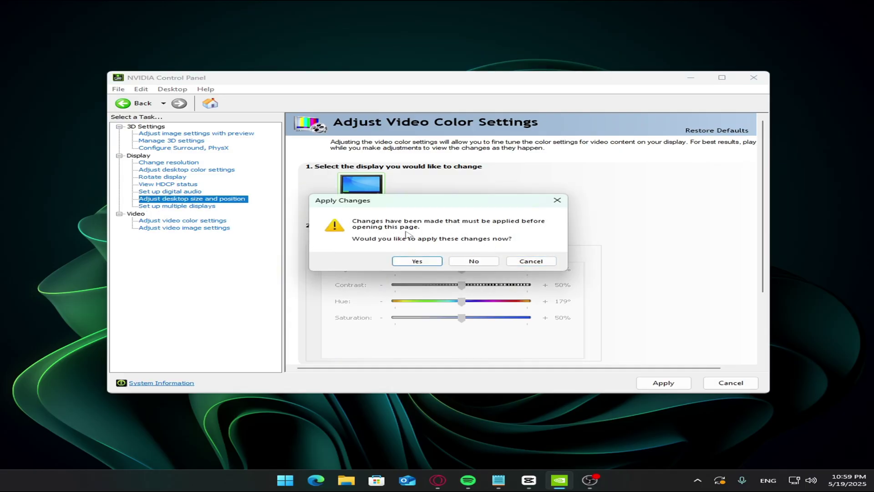
click(417, 261)
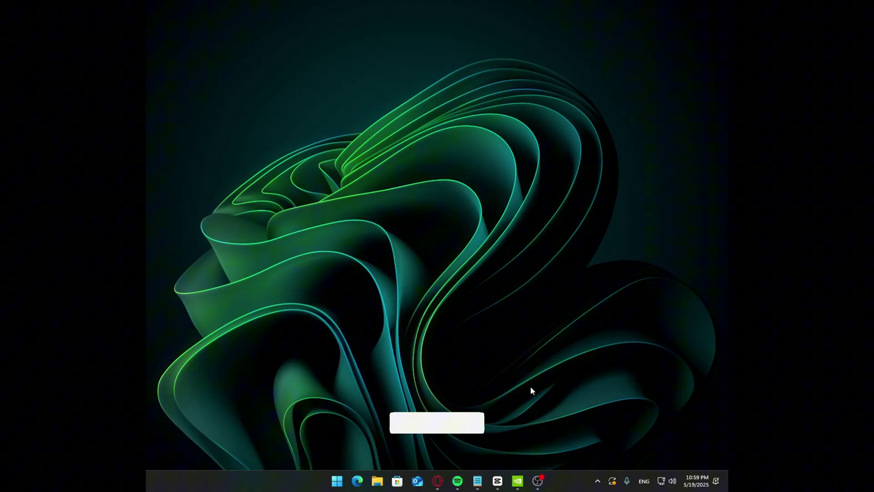
scroll(375, 307, down, 3)
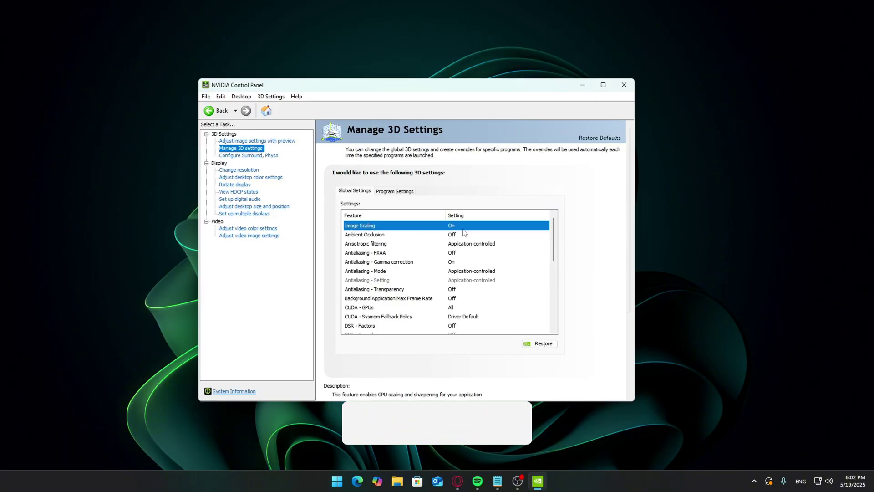
Set the global Image Scaling setting to Off, confirm with OK and apply it
click(459, 226)
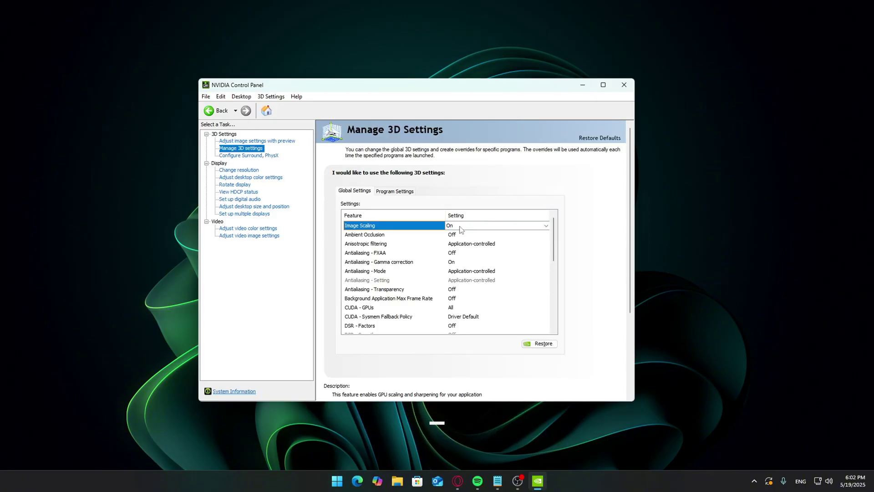
click(253, 206)
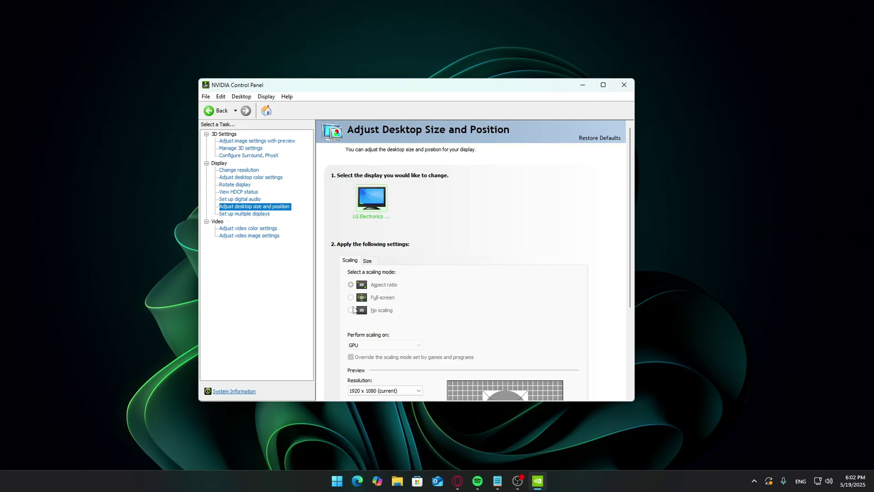
click(238, 170)
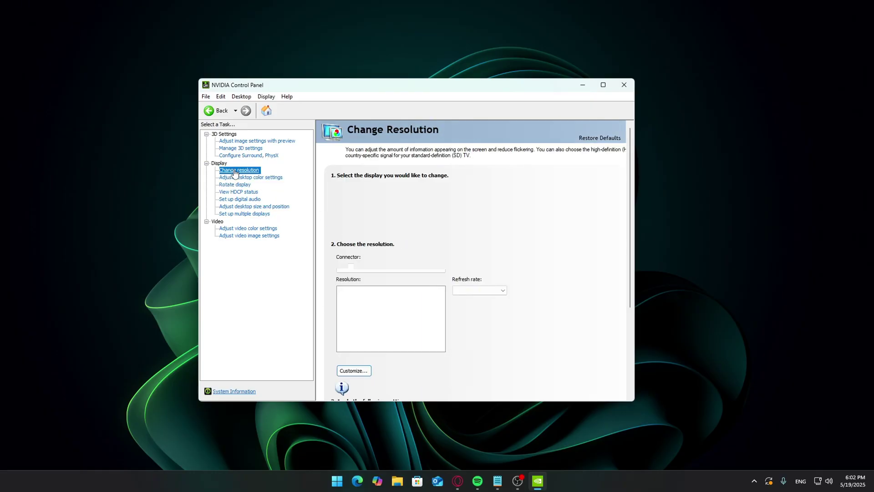
click(242, 148)
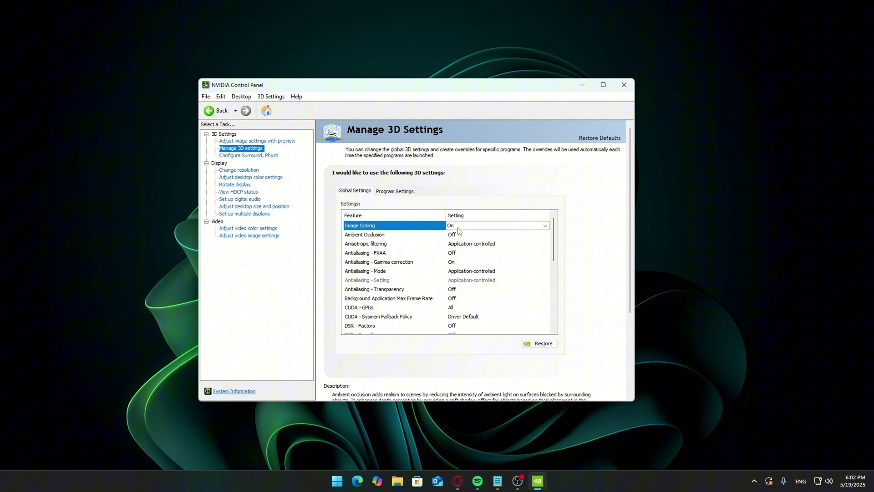
click(457, 226)
click(462, 245)
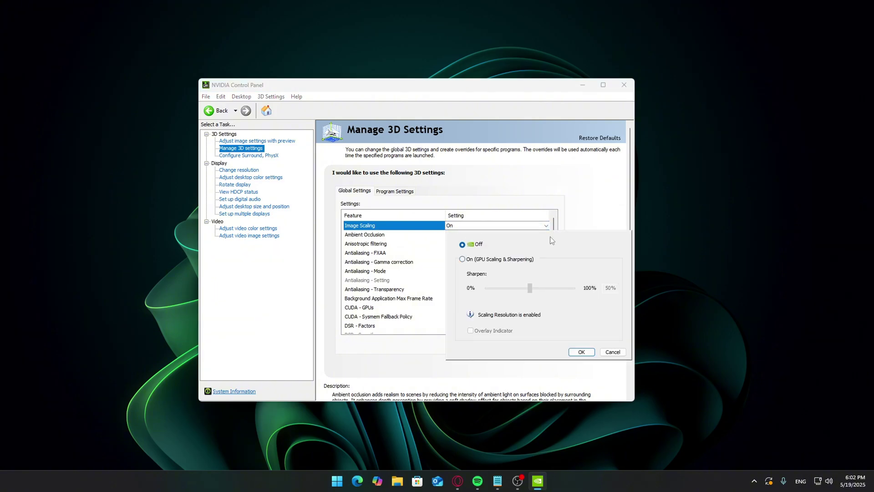
click(592, 211)
click(495, 225)
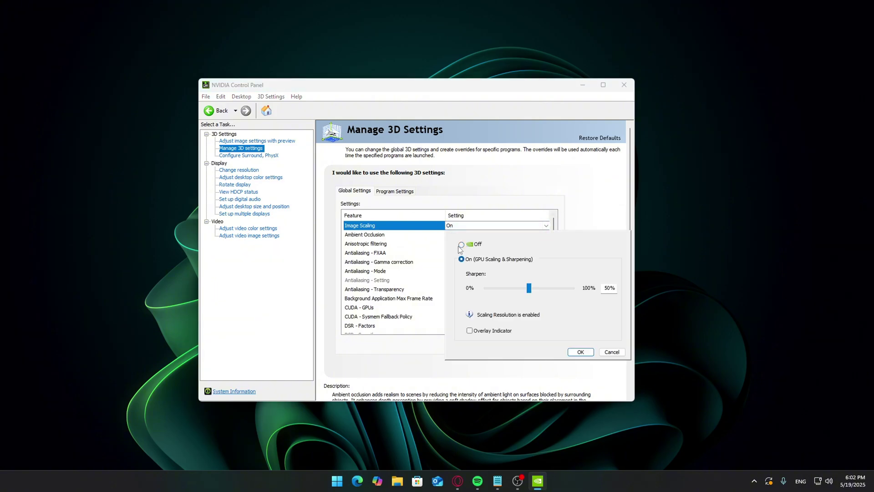
click(461, 245)
click(580, 353)
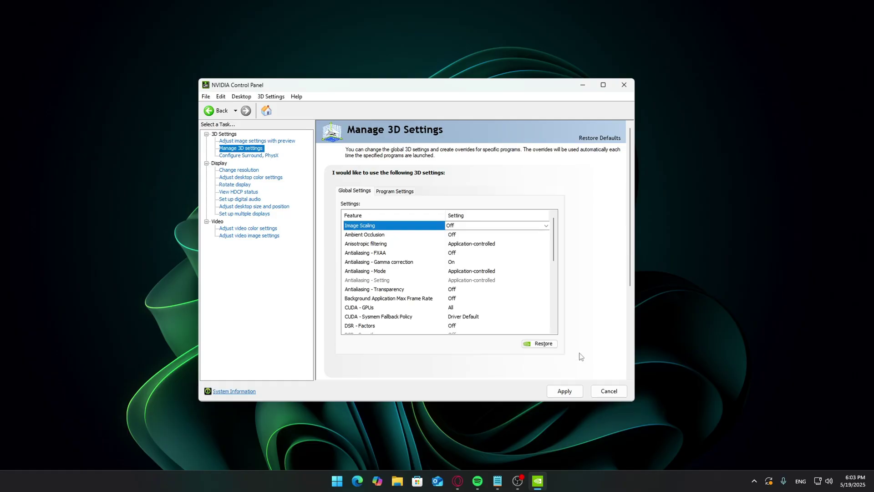
click(579, 392)
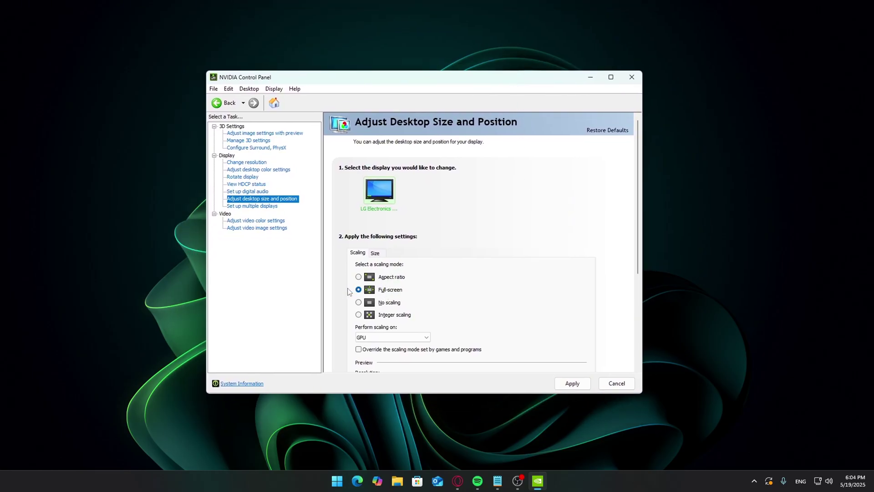
Keep scaling performed on the Display, with the preview left at 1920 x 1080 (current)
scroll(454, 307, down, 1)
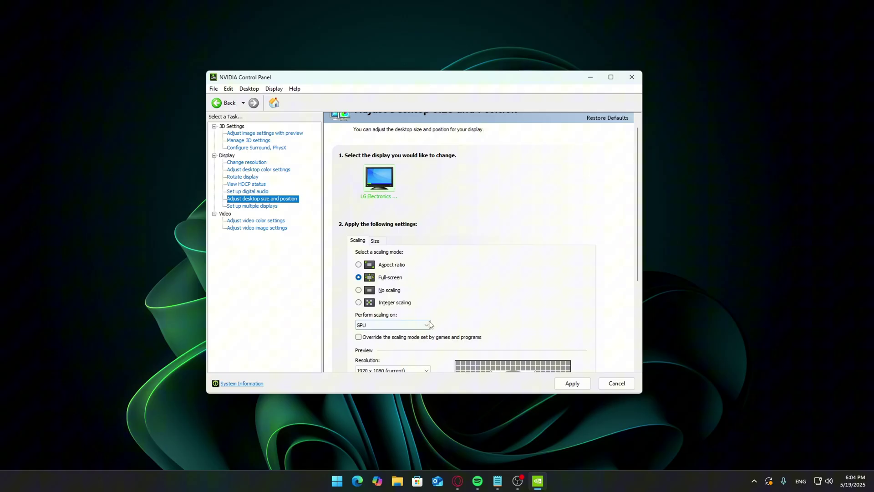
click(404, 325)
click(376, 343)
drag(638, 256, 637, 290)
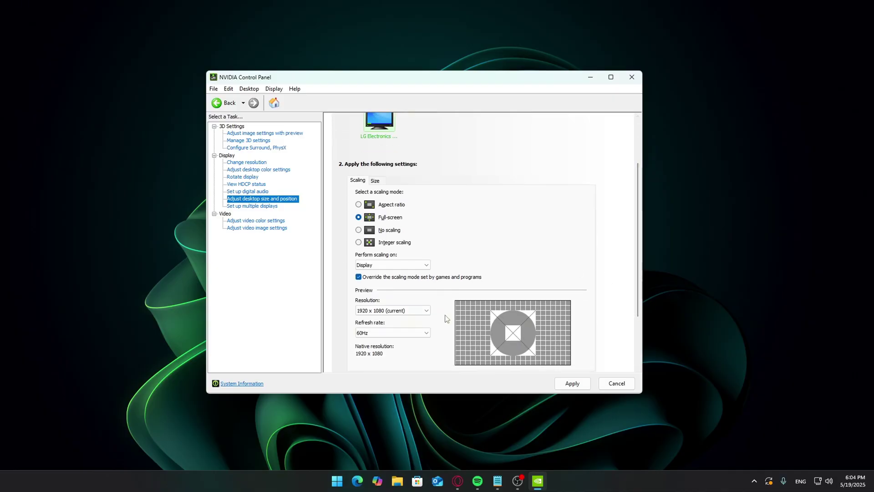
scroll(612, 256, down, 1)
click(392, 288)
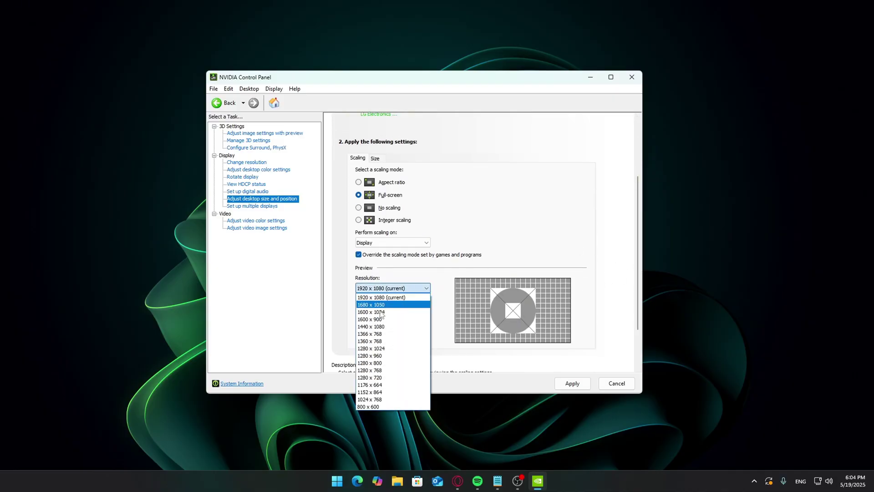
click(447, 278)
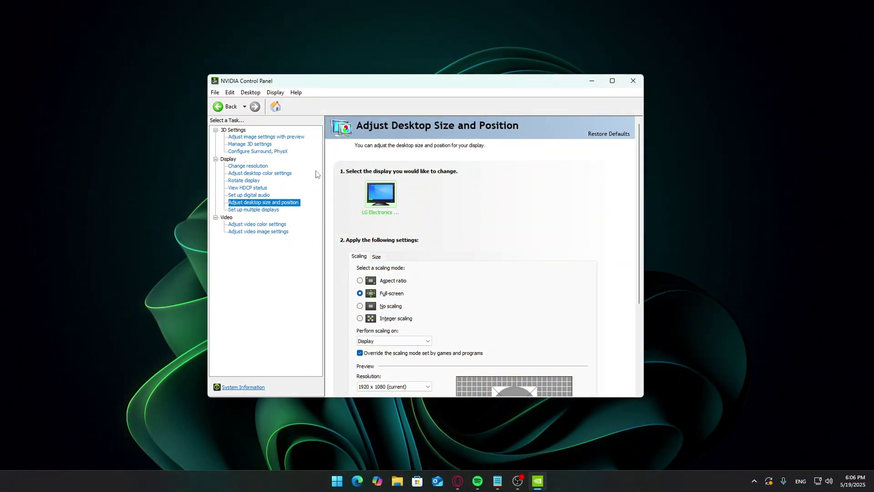
Start a custom resolution with 1280 horizontal pixels, keeping 1080 vertical lines
click(248, 166)
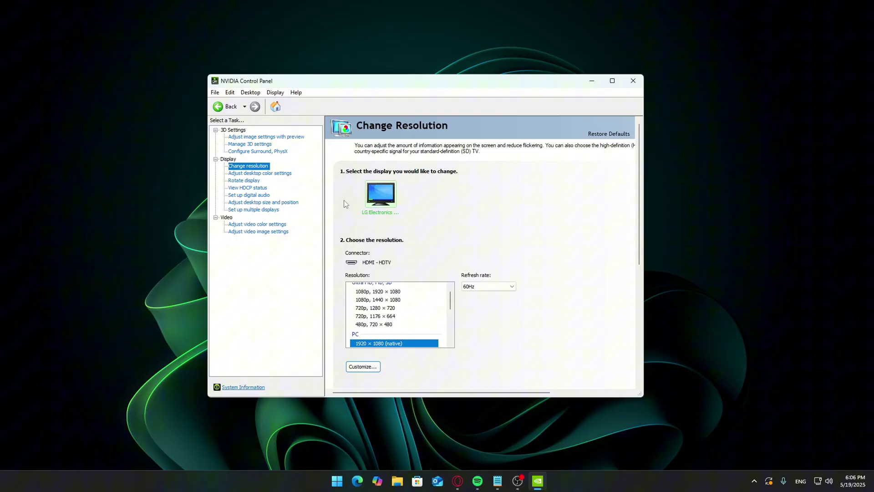
scroll(411, 318, down, 1)
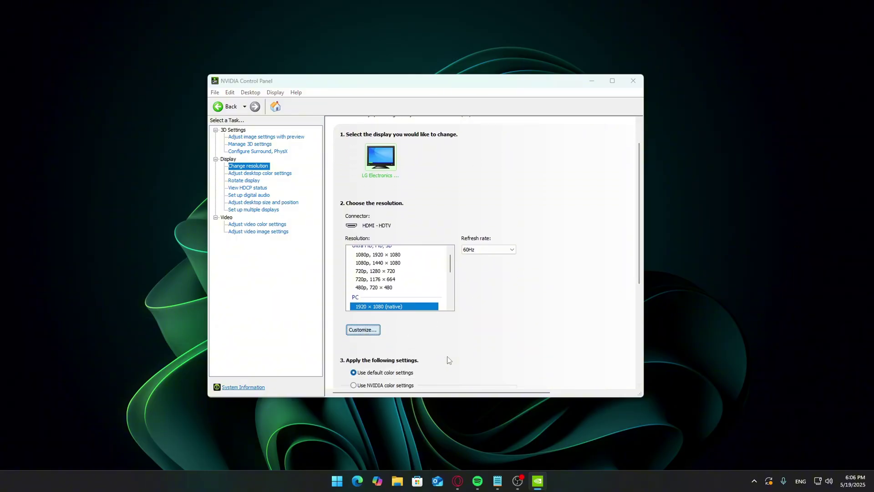
click(363, 329)
click(372, 328)
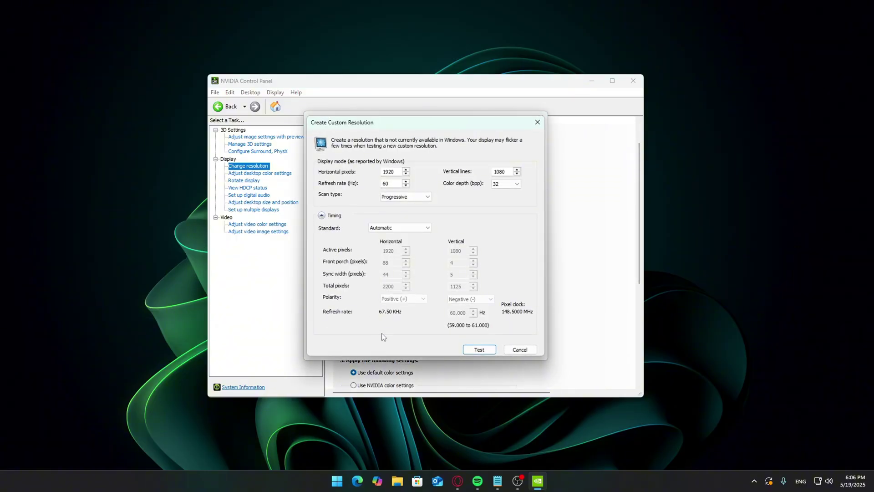
text(1280)
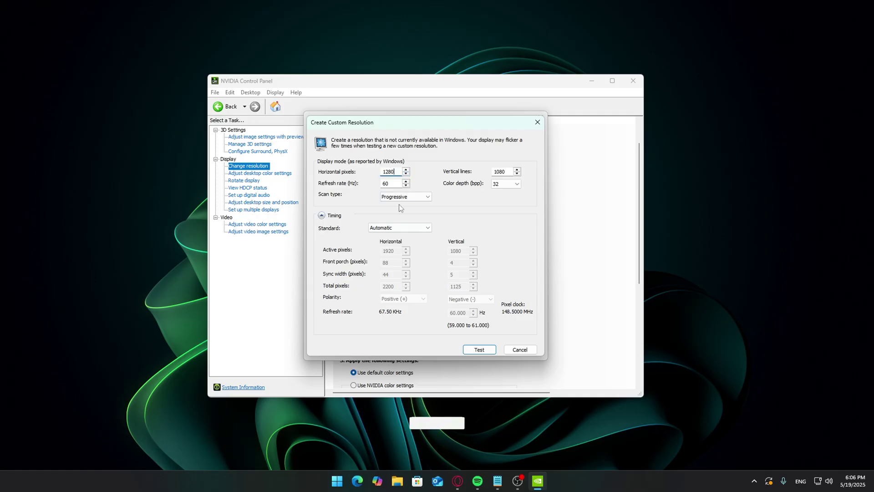
drag(398, 172, 360, 169)
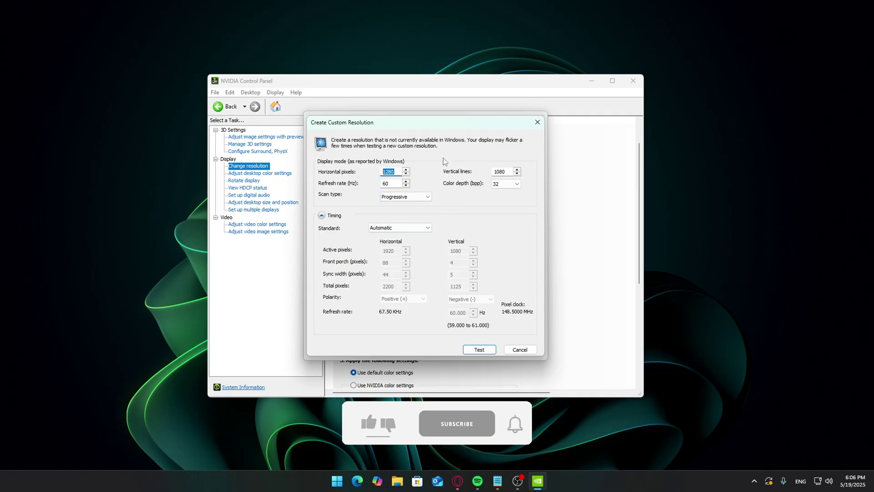
drag(504, 172, 441, 177)
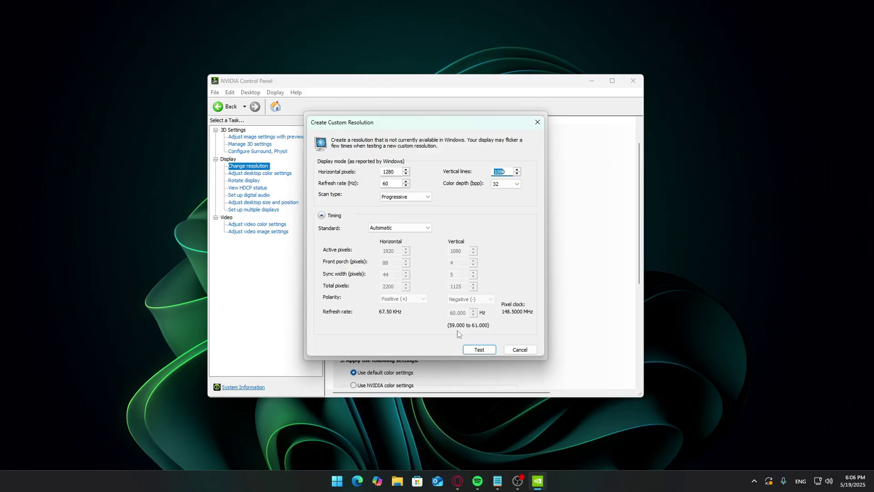
Collapse and re-expand the Timing details of the custom resolution
click(321, 215)
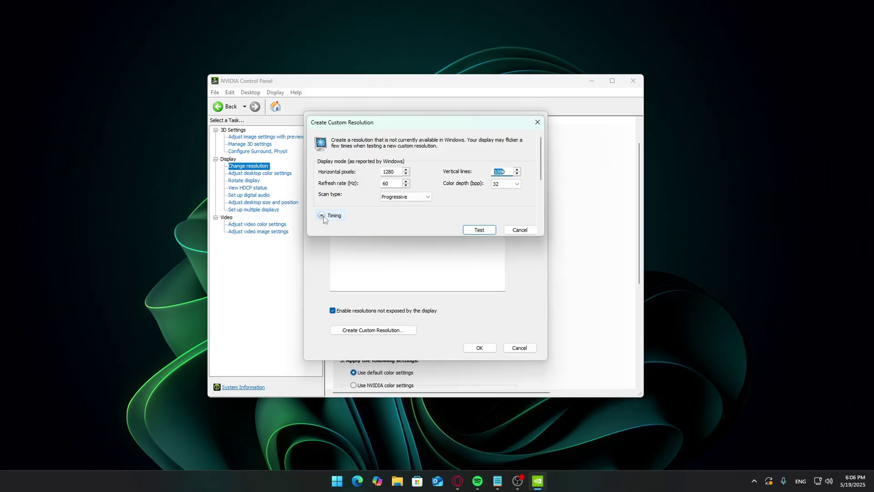
click(321, 215)
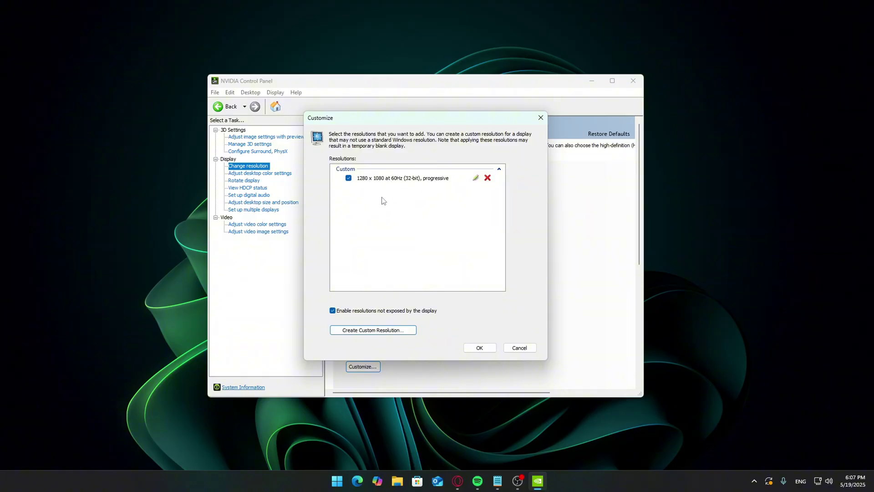
Select the custom 1280 × 1080 progressive resolution in the Resolution list
click(484, 349)
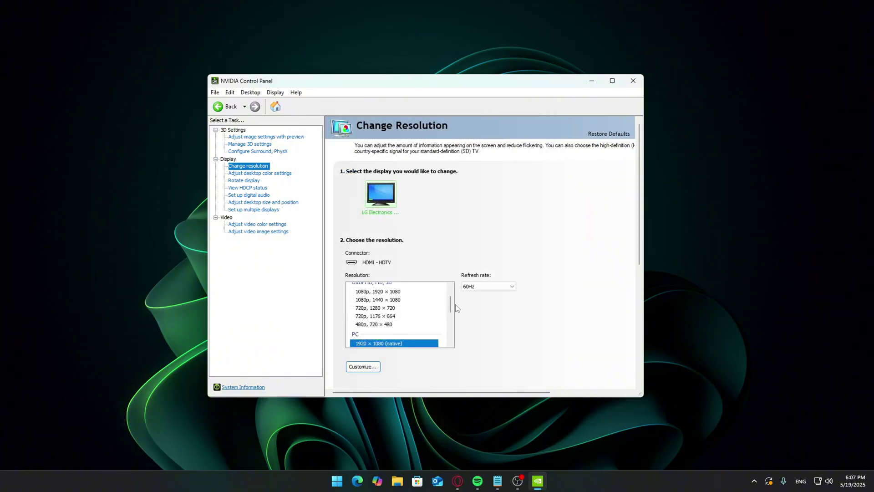
scroll(450, 303, down, 5)
scroll(450, 303, up, 6)
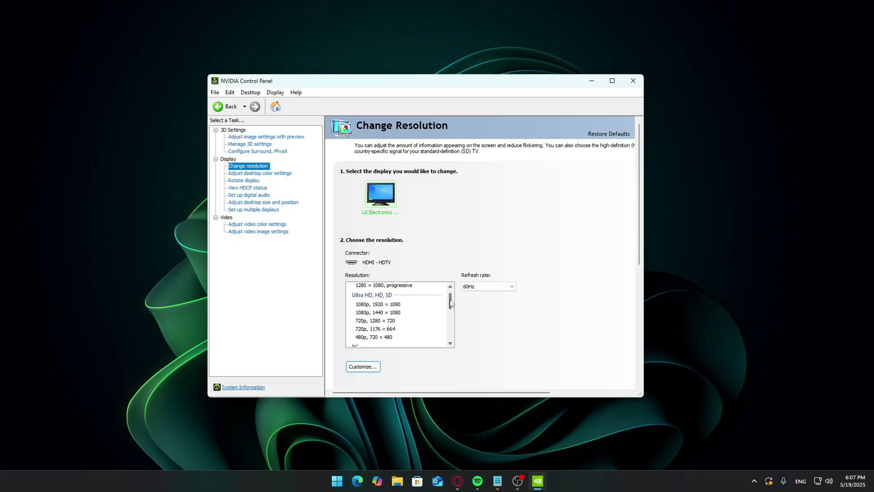
scroll(451, 303, up, 1)
click(394, 296)
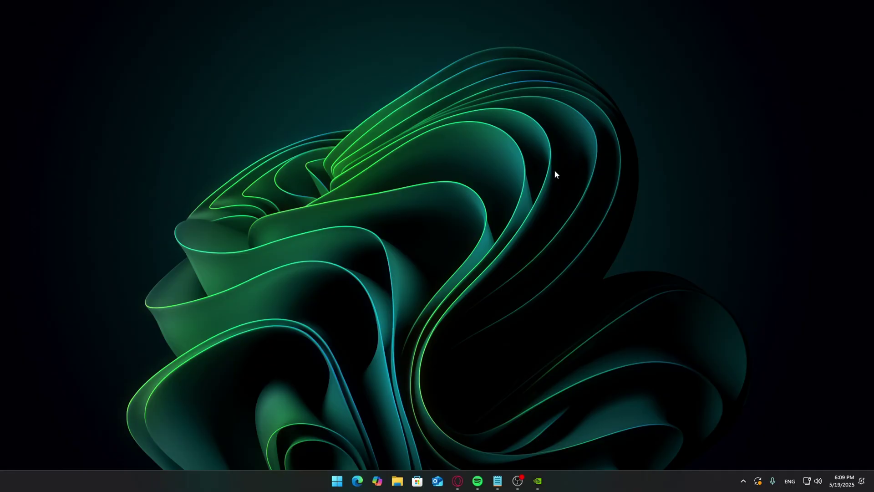
Turn global Image Scaling on in the NVIDIA app (Sharpen 50, 77% render resolution)
click(539, 479)
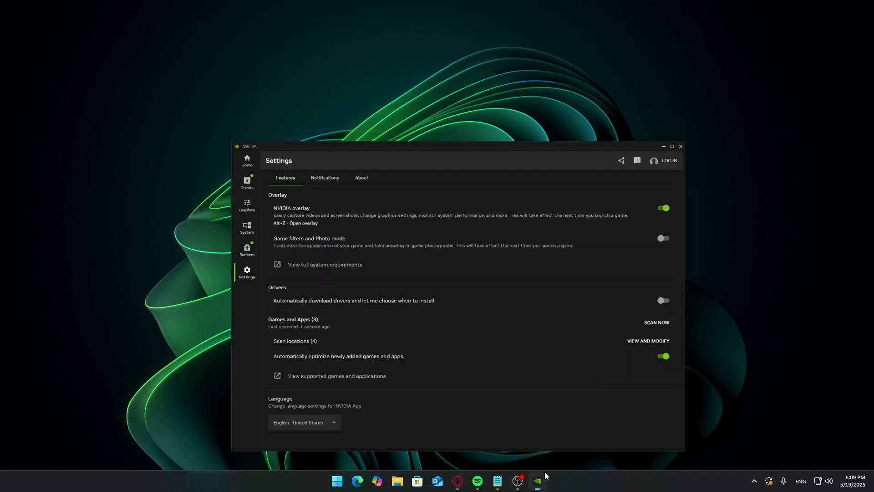
click(144, 104)
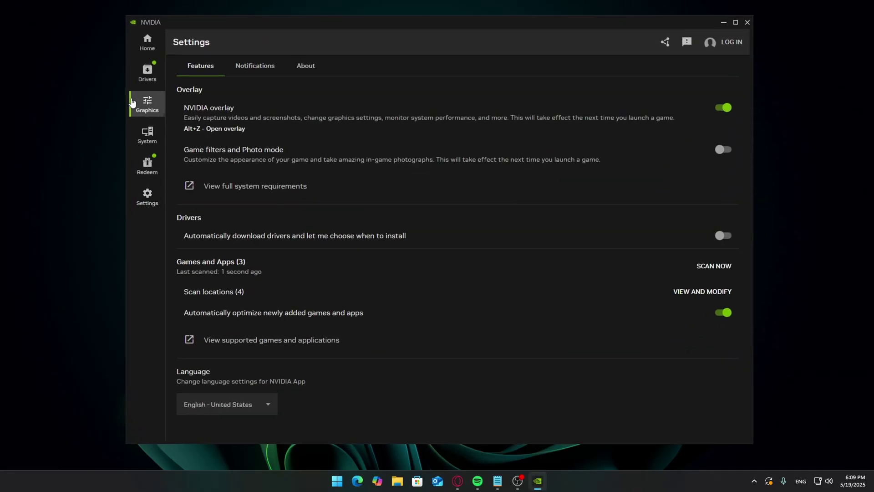
drag(404, 31, 390, 38)
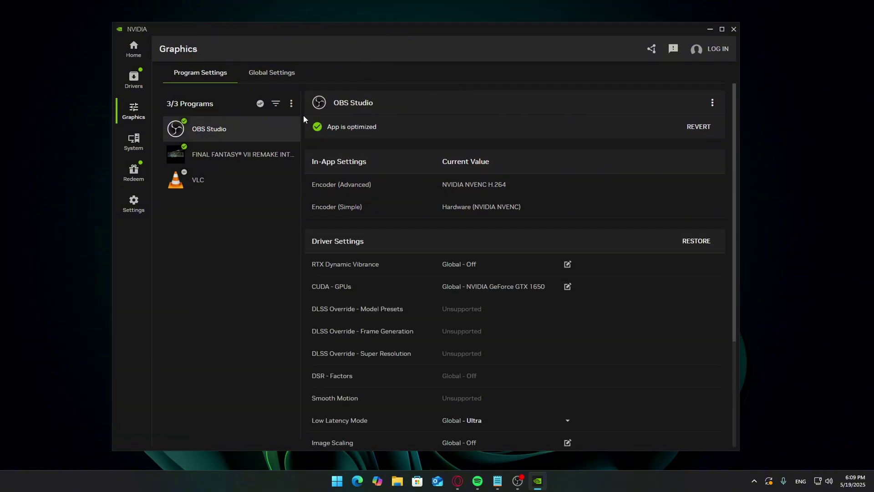
click(298, 70)
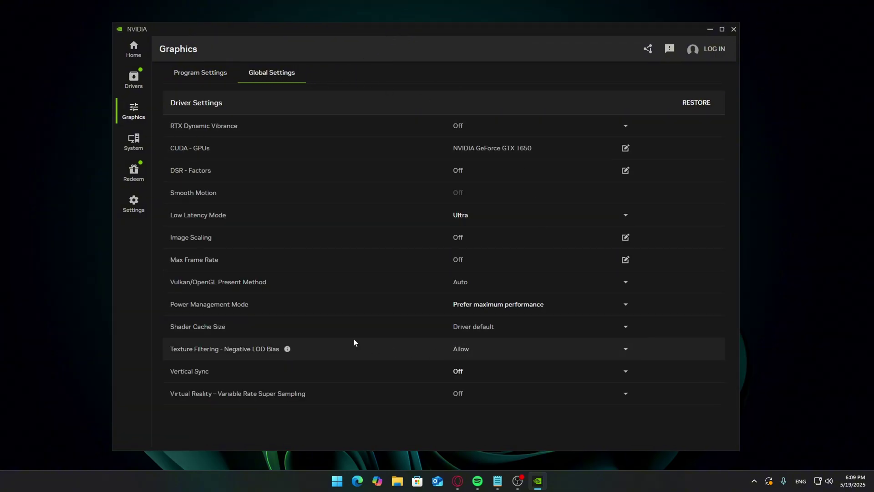
click(519, 238)
click(331, 215)
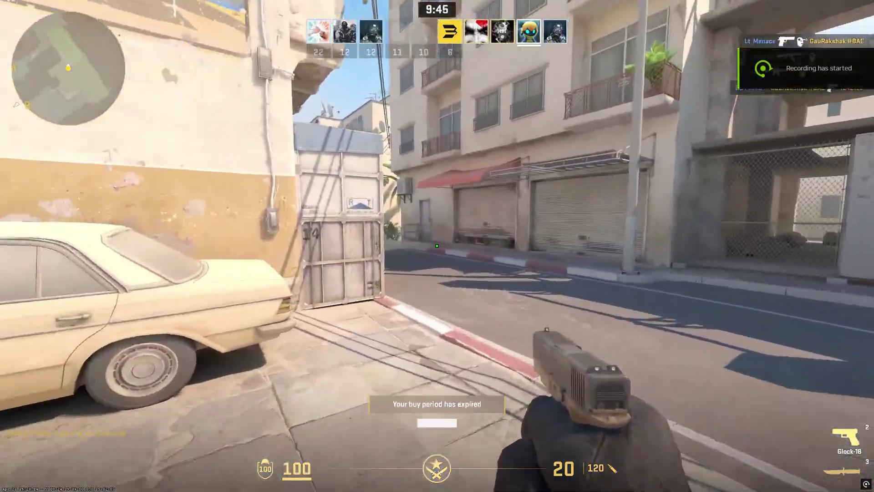
Walk from T Start through the Top of Mid alley into the next street
key(w)
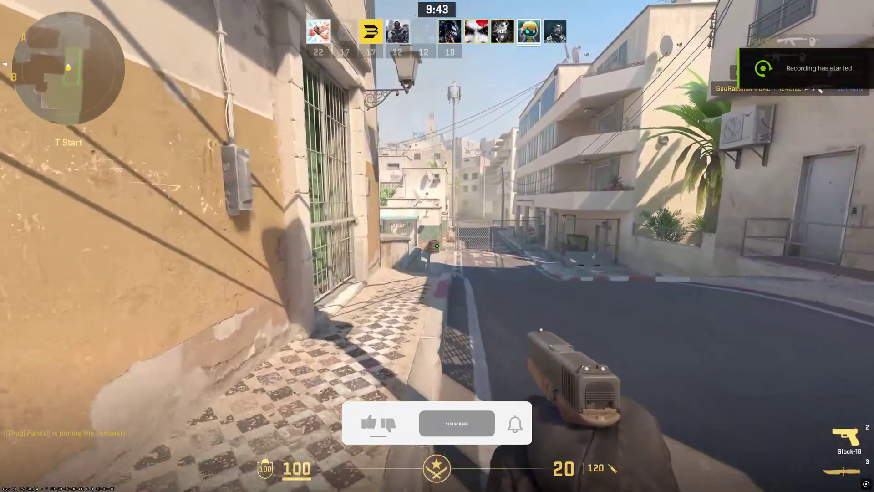
key(w)
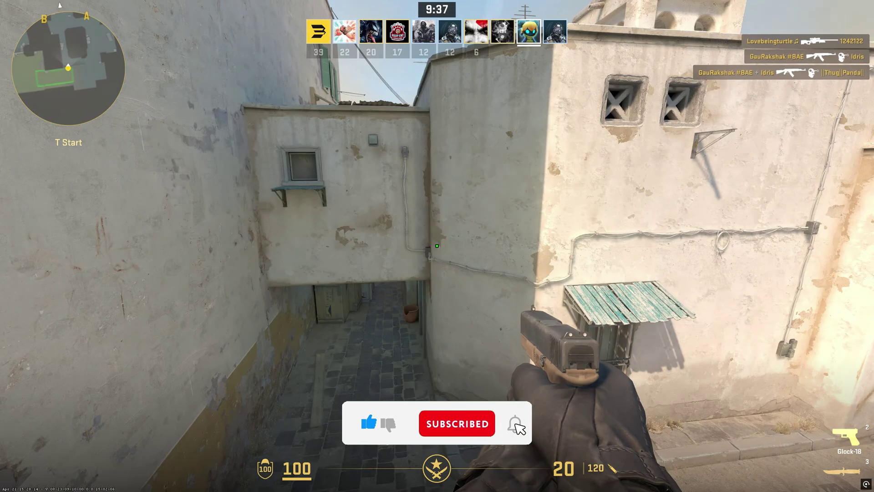
key(w)
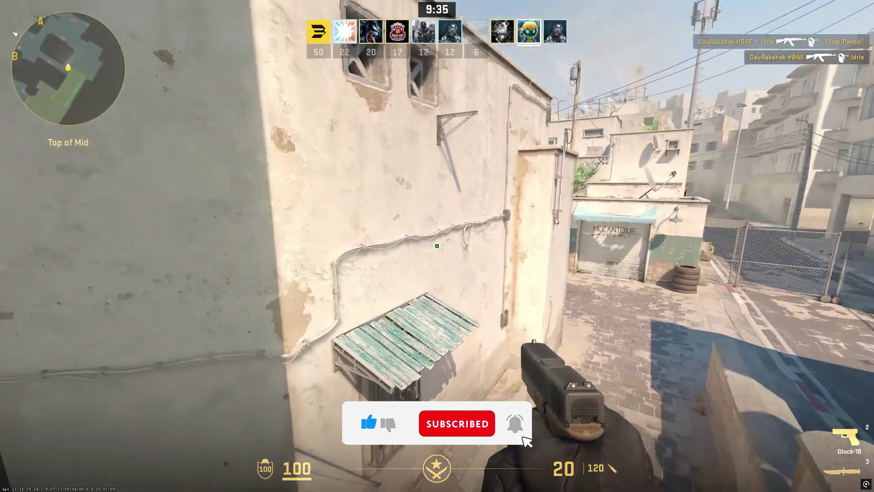
key(w)
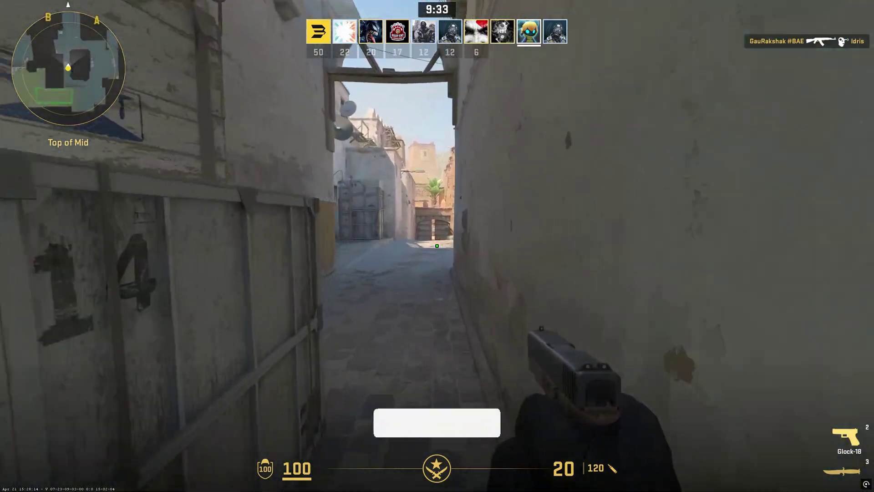
key(w)
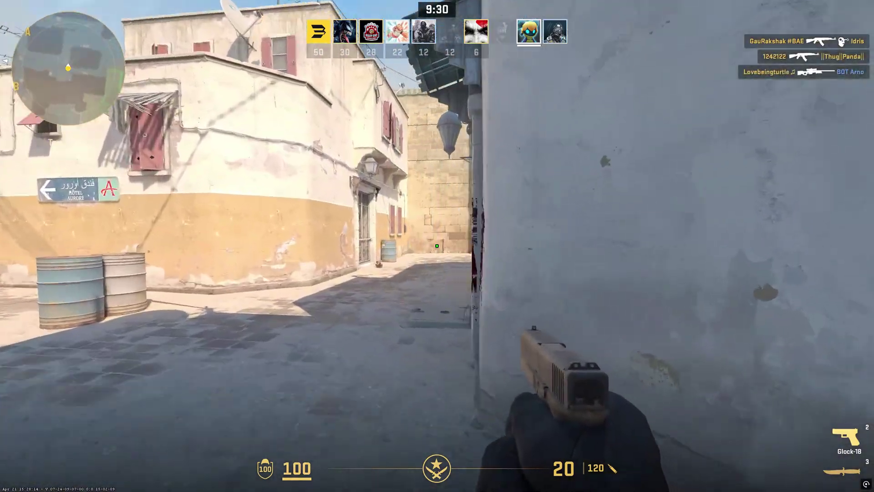